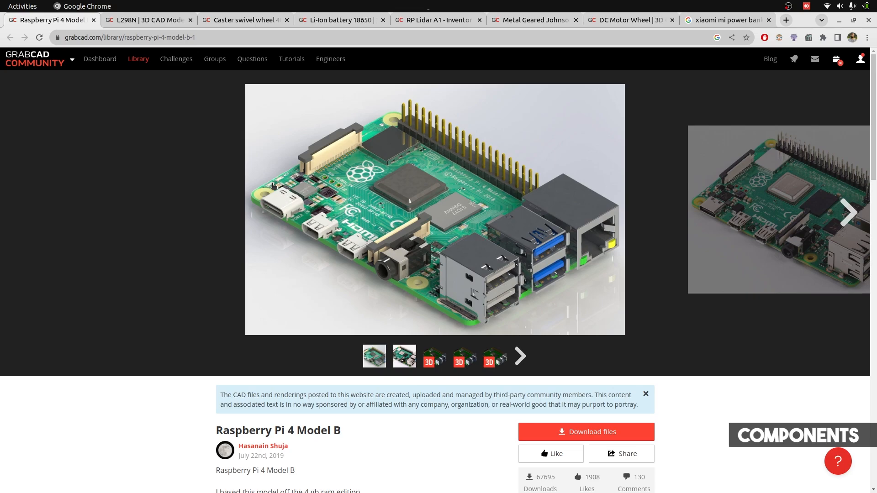
Review the L298N driver, caster wheel, 18650 battery, RP Lidar A1 and Johnson motor model pages
{"action": "left_click", "coordinate": [171, 22]}
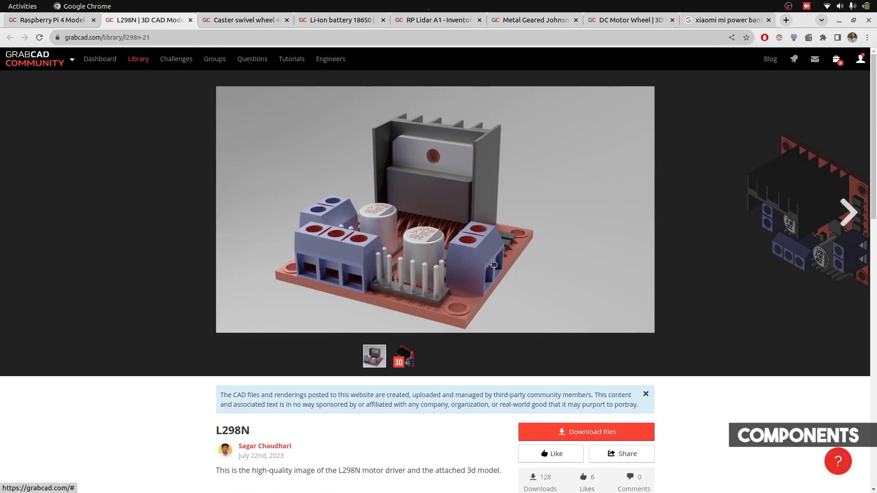
{"action": "left_click", "coordinate": [241, 20]}
{"action": "left_click", "coordinate": [341, 21]}
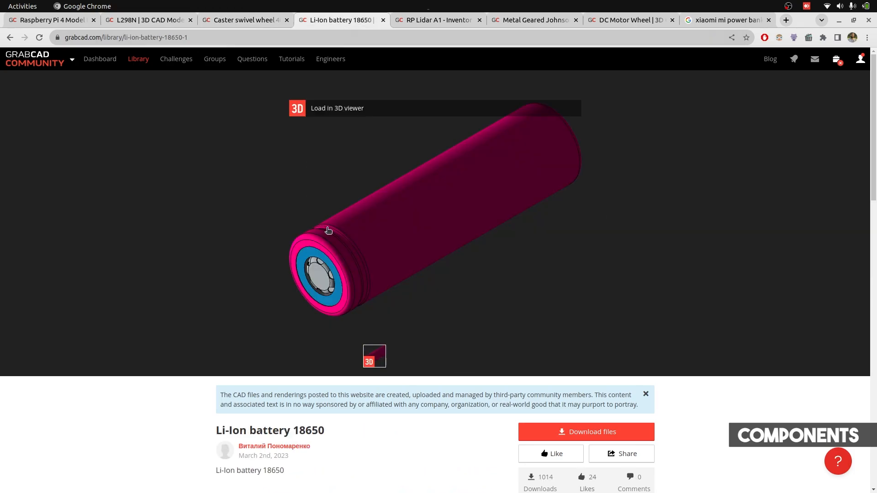
{"action": "key", "text": "ctrl+Tab"}
{"action": "key", "text": "ctrl+Tab"}
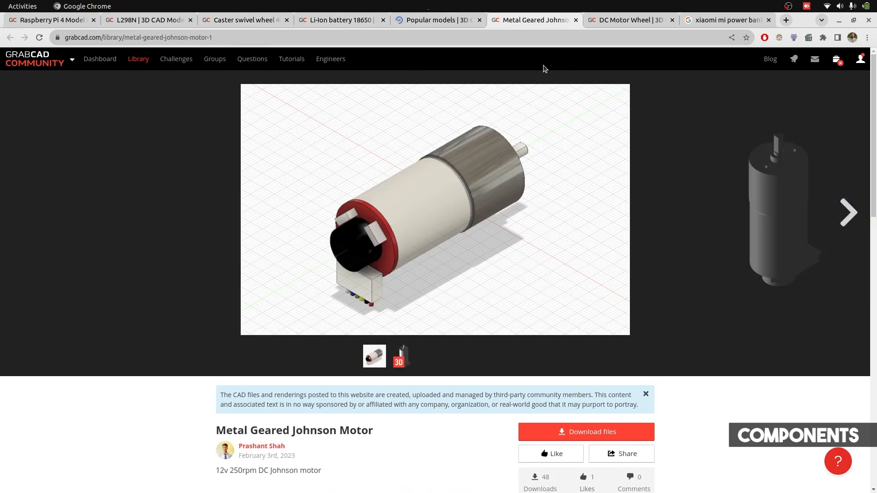
{"action": "key", "text": "ctrl+Tab"}
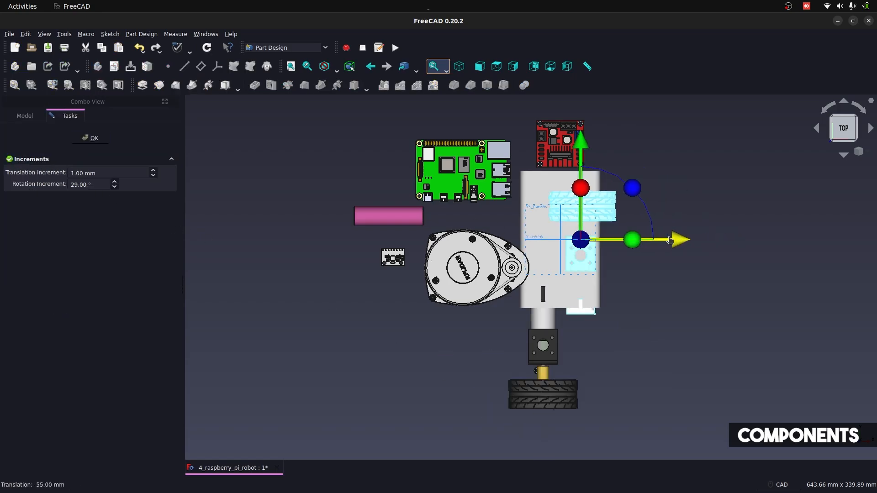
Shift the board left into position, confirm its placement and view the robot from the left side
{"action": "left_click_drag", "start_coordinate": [379, 230], "coordinate": [255, 237]}
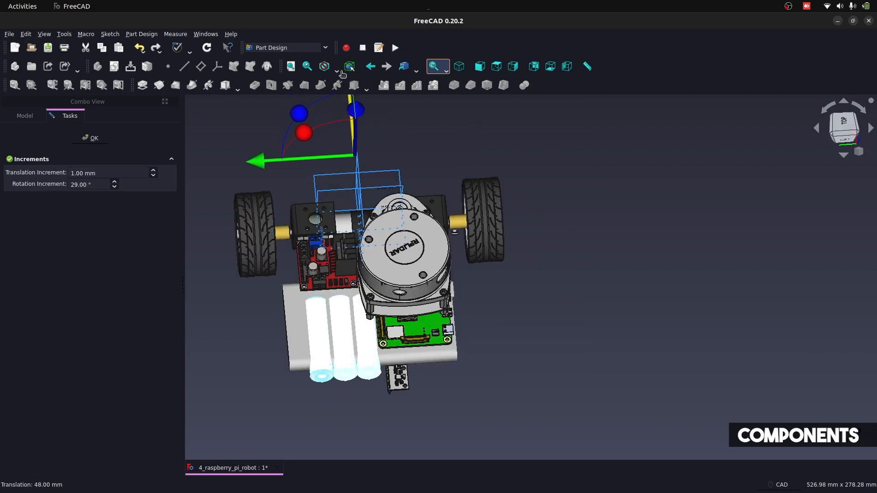
{"action": "key", "text": "6"}
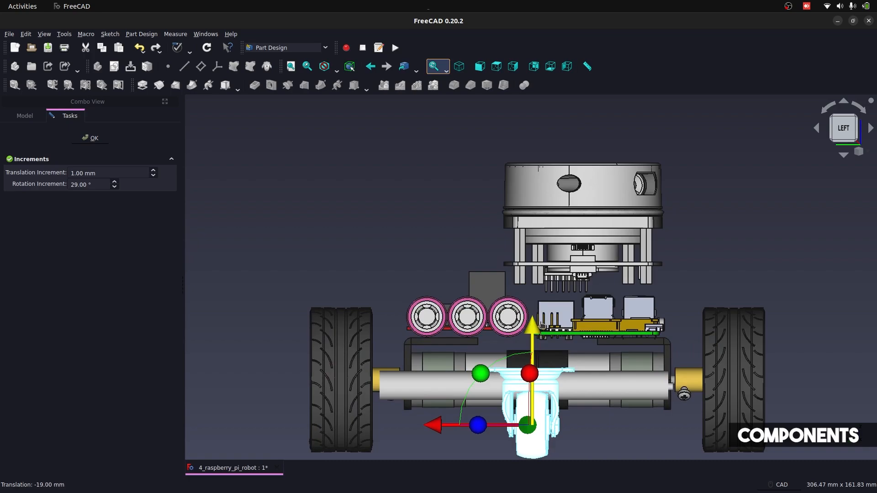
{"action": "key", "text": "Return"}
{"action": "mouse_move", "coordinate": [539, 317]}
{"action": "middle_mouse_down"}
{"action": "mouse_move", "coordinate": [637, 372]}
{"action": "mouse_move", "coordinate": [609, 371]}
{"action": "middle_mouse_up"}
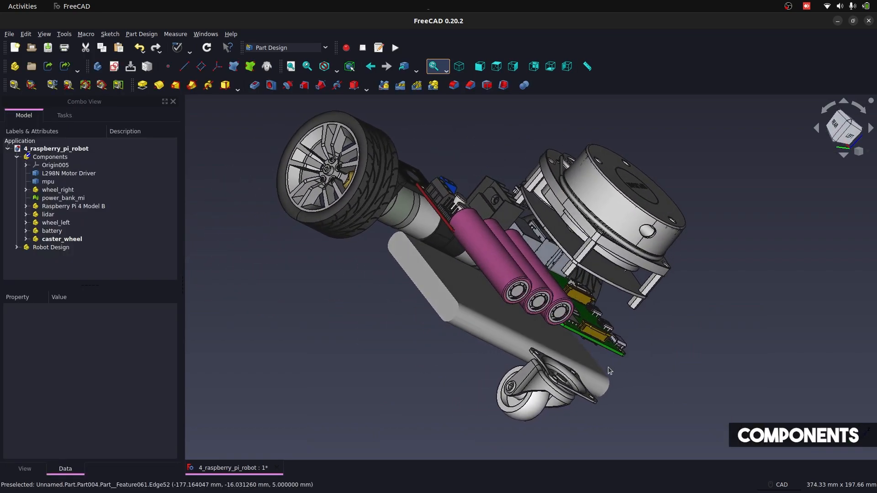
{"action": "left_click", "coordinate": [853, 141]}
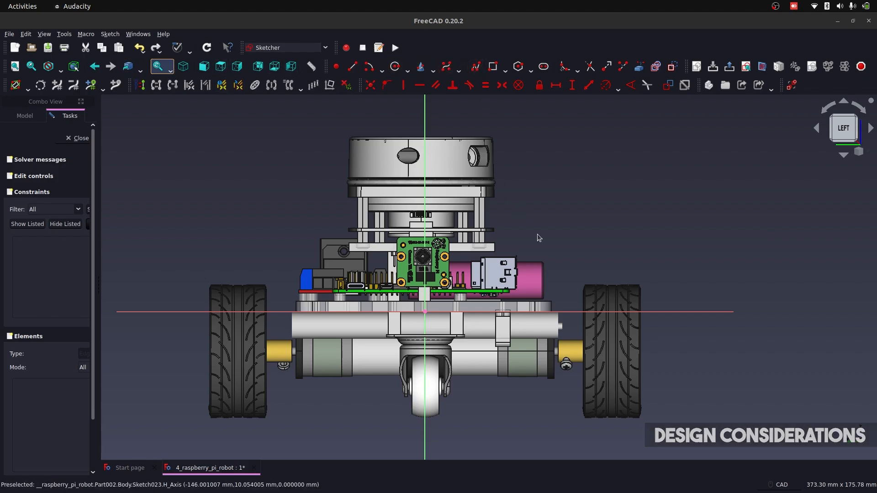
Orbit the robot assembly through oblique, side and rear views to inspect it
{"action": "mouse_move", "coordinate": [264, 243]}
{"action": "middle_mouse_down"}
{"action": "mouse_move", "coordinate": [313, 254]}
{"action": "mouse_move", "coordinate": [334, 272]}
{"action": "mouse_move", "coordinate": [707, 325]}
{"action": "mouse_move", "coordinate": [312, 327]}
{"action": "middle_mouse_up"}
{"action": "scroll", "coordinate": [313, 328], "scroll_direction": "down", "scroll_amount": 2}
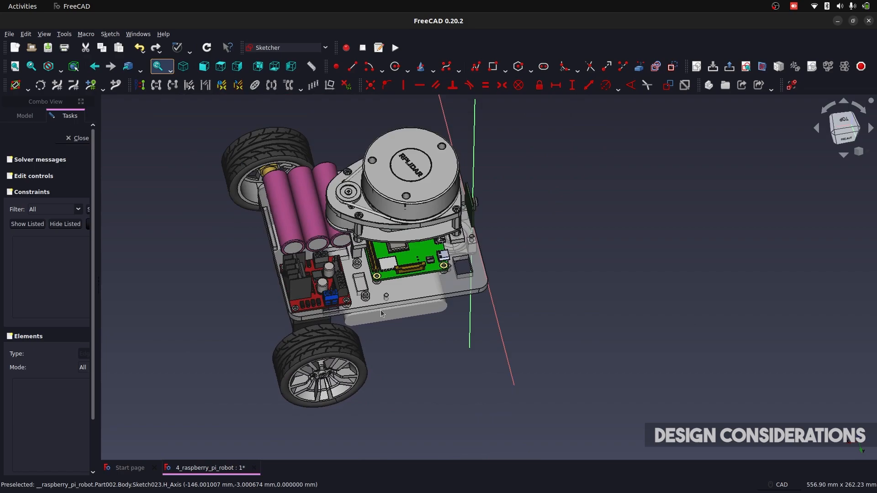
{"action": "scroll", "coordinate": [401, 180], "scroll_direction": "up", "scroll_amount": 1}
{"action": "scroll", "coordinate": [402, 179], "scroll_direction": "up", "scroll_amount": 2}
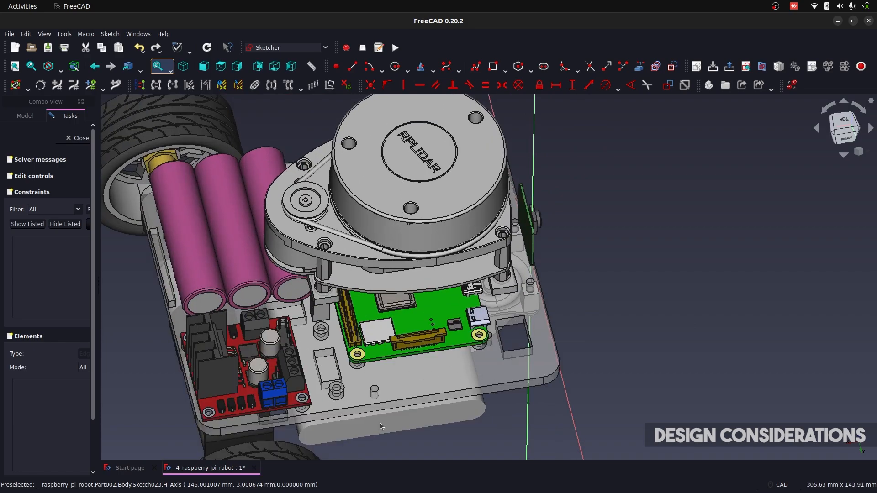
{"action": "mouse_move", "coordinate": [380, 426]}
{"action": "middle_mouse_down"}
{"action": "mouse_move", "coordinate": [334, 370]}
{"action": "mouse_move", "coordinate": [249, 183]}
{"action": "middle_mouse_up"}
{"action": "scroll", "coordinate": [421, 374], "scroll_direction": "down", "scroll_amount": 3}
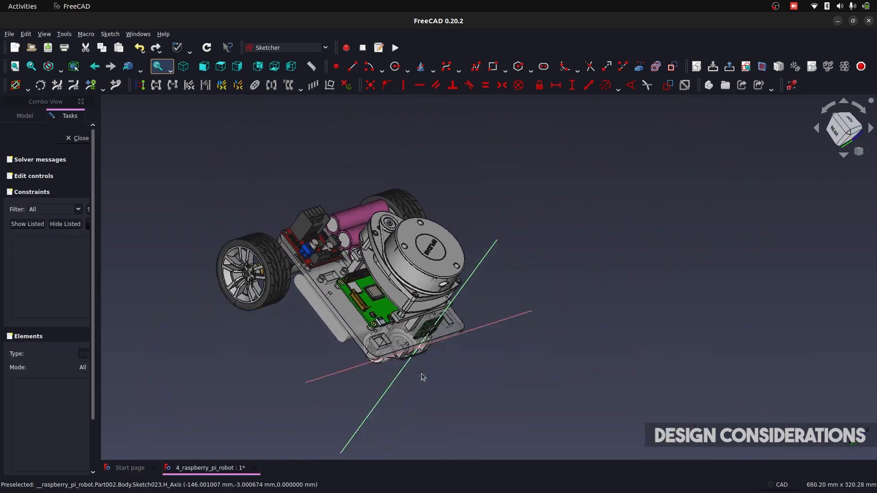
{"action": "scroll", "coordinate": [421, 374], "scroll_direction": "up", "scroll_amount": 3}
{"action": "scroll", "coordinate": [477, 396], "scroll_direction": "up", "scroll_amount": 2}
{"action": "left_click", "coordinate": [833, 135]}
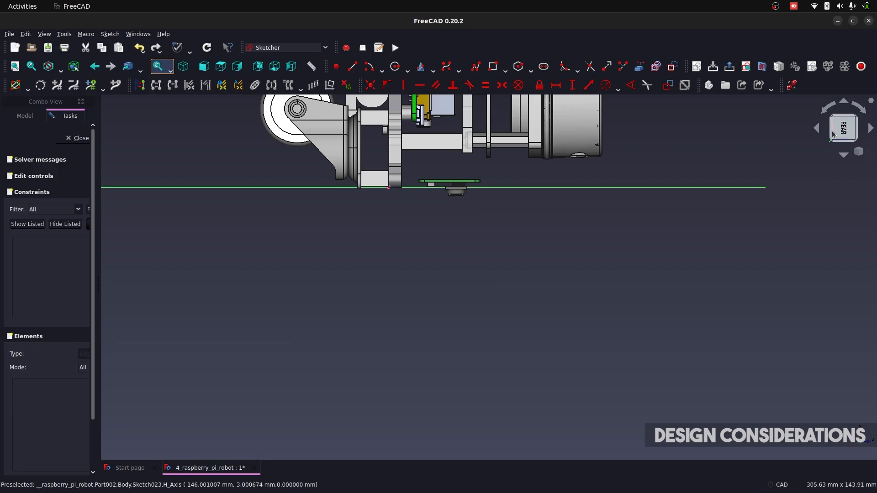
{"action": "scroll", "coordinate": [416, 388], "scroll_direction": "down", "scroll_amount": 2}
{"action": "scroll", "coordinate": [419, 308], "scroll_direction": "down", "scroll_amount": 2}
{"action": "scroll", "coordinate": [432, 234], "scroll_direction": "up", "scroll_amount": 2}
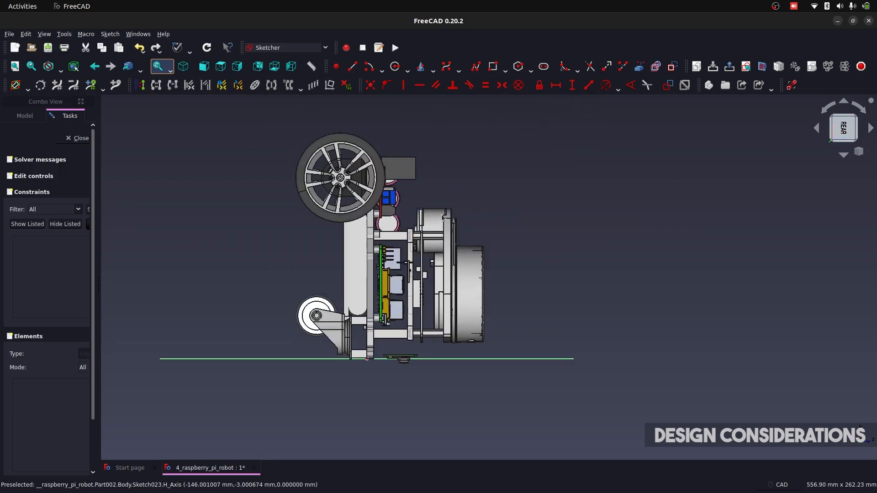
{"action": "scroll", "coordinate": [440, 218], "scroll_direction": "up", "scroll_amount": 3}
{"action": "left_click", "coordinate": [825, 111]}
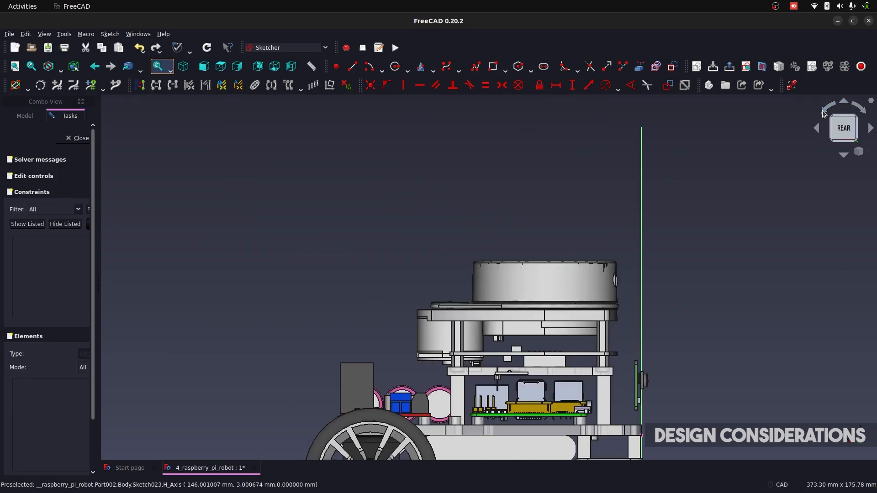
{"action": "scroll", "coordinate": [337, 234], "scroll_direction": "down", "scroll_amount": 2}
{"action": "scroll", "coordinate": [470, 384], "scroll_direction": "up", "scroll_amount": 2}
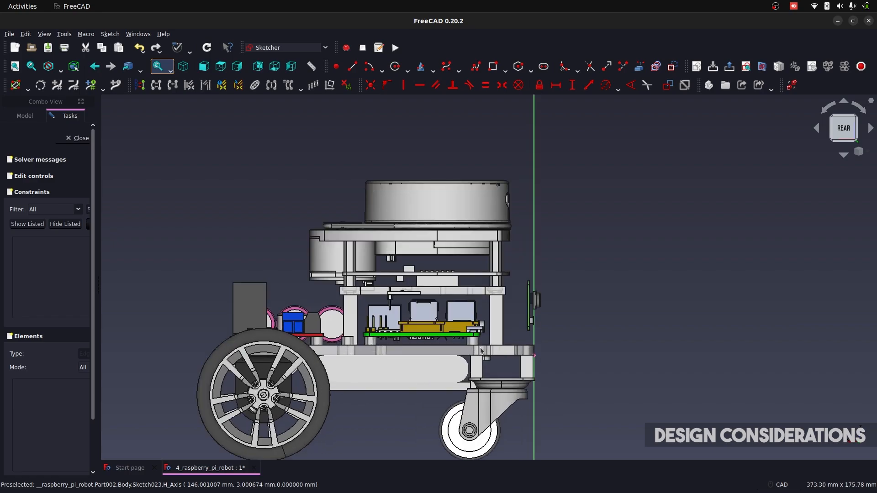
{"action": "mouse_move", "coordinate": [540, 380]}
{"action": "middle_mouse_down"}
{"action": "mouse_move", "coordinate": [556, 257]}
{"action": "mouse_move", "coordinate": [574, 255]}
{"action": "middle_mouse_up"}
{"action": "scroll", "coordinate": [574, 254], "scroll_direction": "down", "scroll_amount": 2}
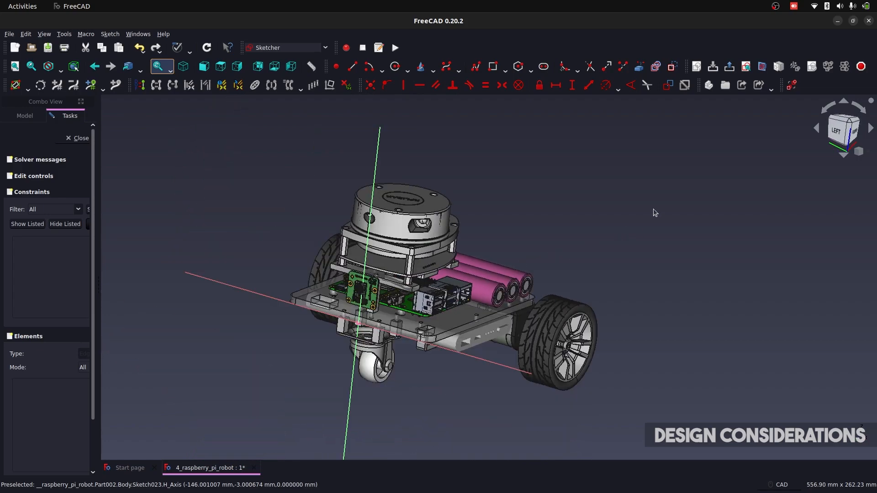
{"action": "scroll", "coordinate": [536, 286], "scroll_direction": "up", "scroll_amount": 3}
{"action": "scroll", "coordinate": [536, 286], "scroll_direction": "down", "scroll_amount": 1}
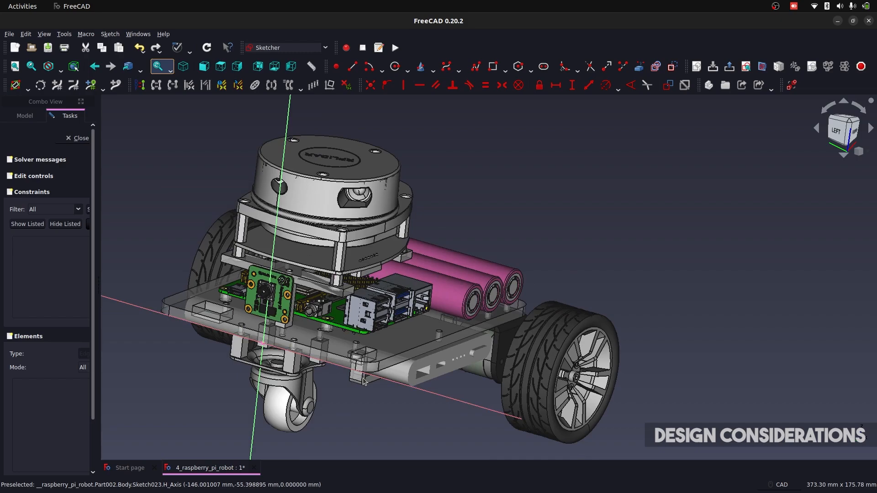
{"action": "mouse_move", "coordinate": [373, 367]}
{"action": "middle_mouse_down"}
{"action": "mouse_move", "coordinate": [465, 417]}
{"action": "mouse_move", "coordinate": [481, 404]}
{"action": "middle_mouse_up"}
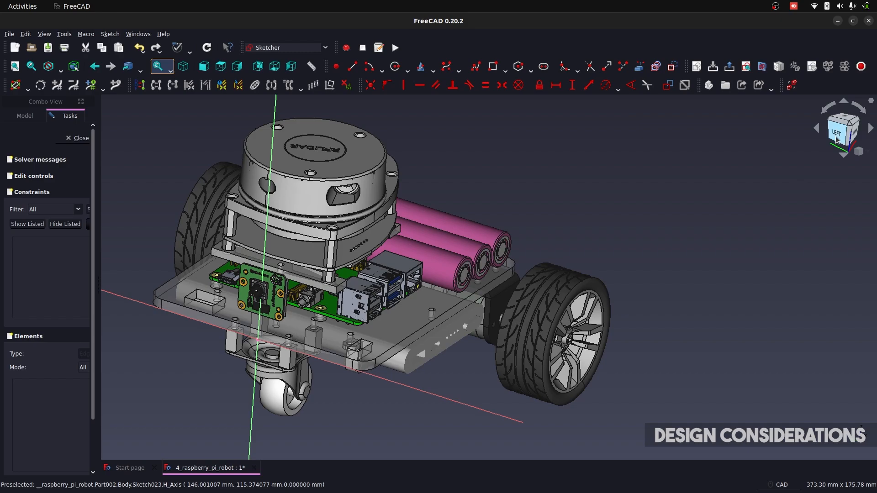
{"action": "left_click", "coordinate": [836, 140]}
{"action": "scroll", "coordinate": [553, 118], "scroll_direction": "down", "scroll_amount": 4}
{"action": "scroll", "coordinate": [295, 298], "scroll_direction": "up", "scroll_amount": 2}
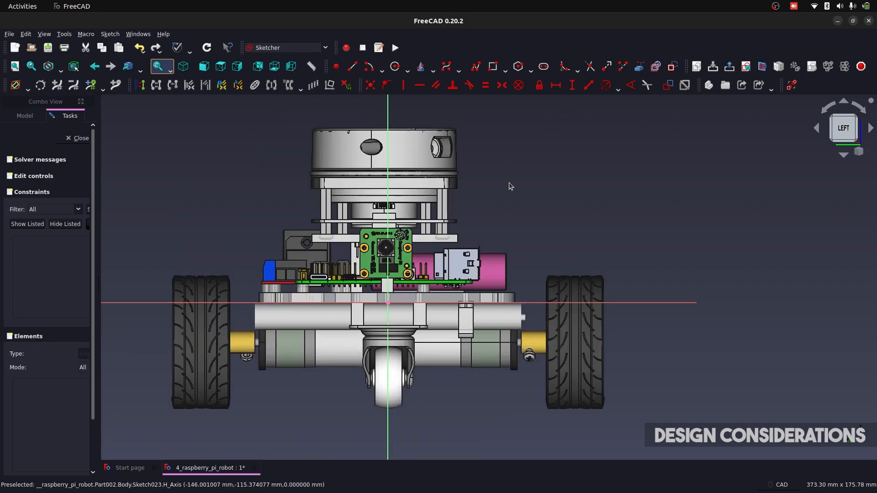
{"action": "left_click", "coordinate": [356, 69]}
{"action": "left_click", "coordinate": [202, 409]}
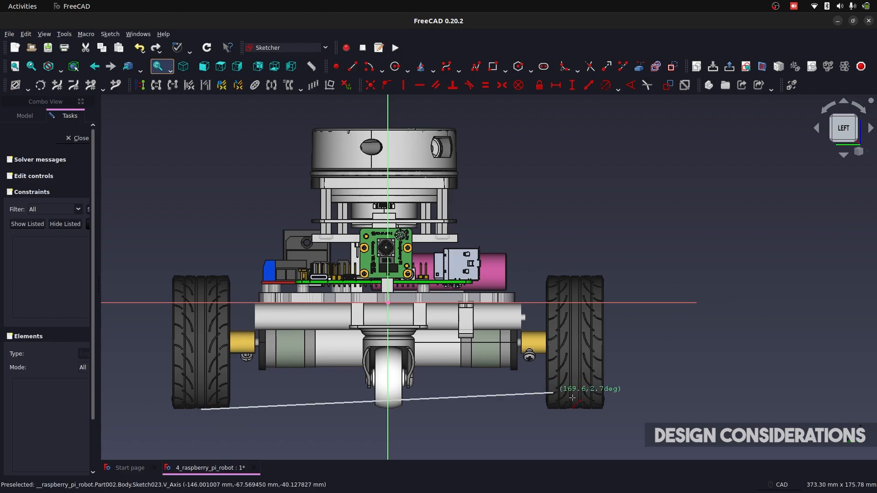
{"action": "left_click", "coordinate": [577, 409]}
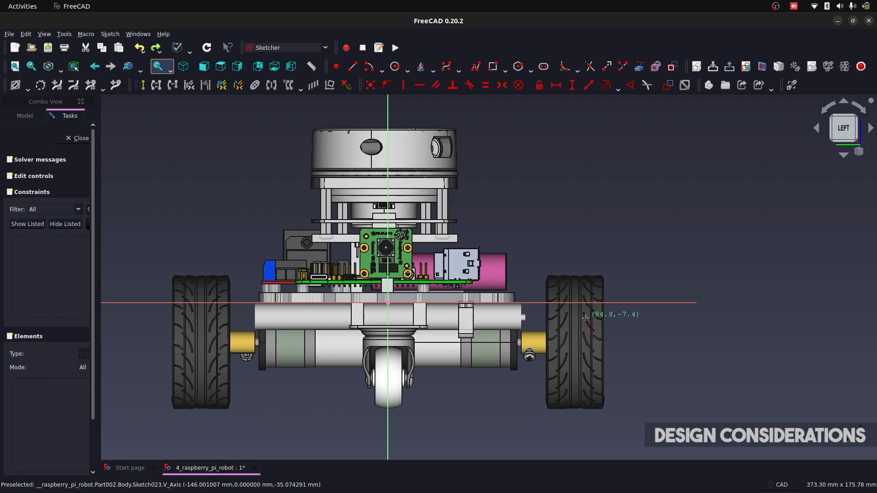
{"action": "scroll", "coordinate": [524, 300], "scroll_direction": "up", "scroll_amount": 1}
{"action": "scroll", "coordinate": [518, 291], "scroll_direction": "up", "scroll_amount": 3}
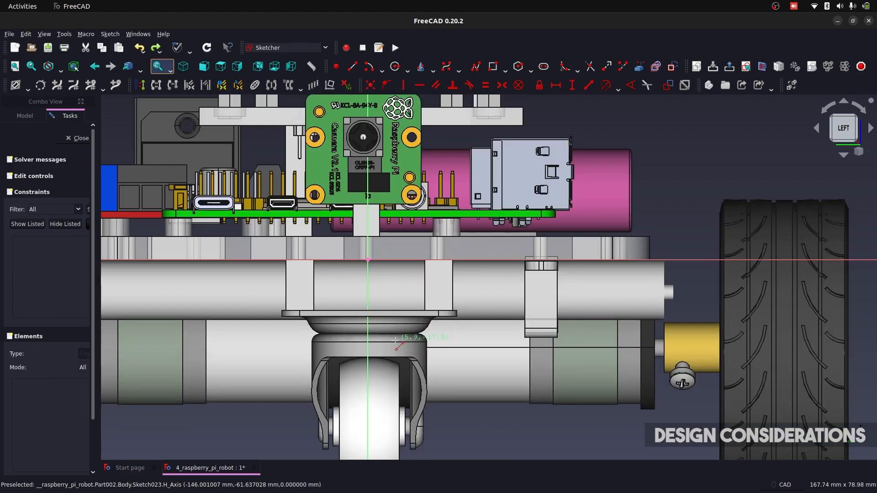
{"action": "scroll", "coordinate": [511, 282], "scroll_direction": "up", "scroll_amount": 2}
{"action": "middle_click_drag", "start_coordinate": [499, 295], "coordinate": [542, 295]}
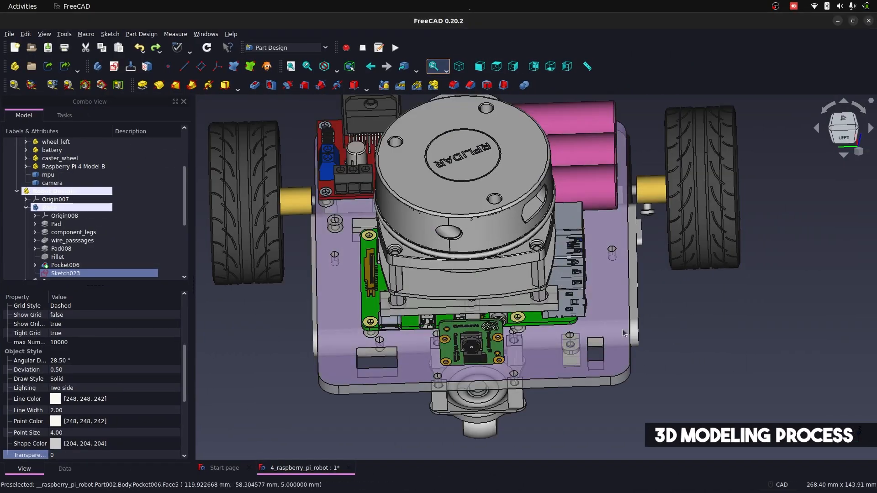
Hide the whole Components group so only the base plate with its holders remains visible
{"action": "left_click", "coordinate": [596, 346]}
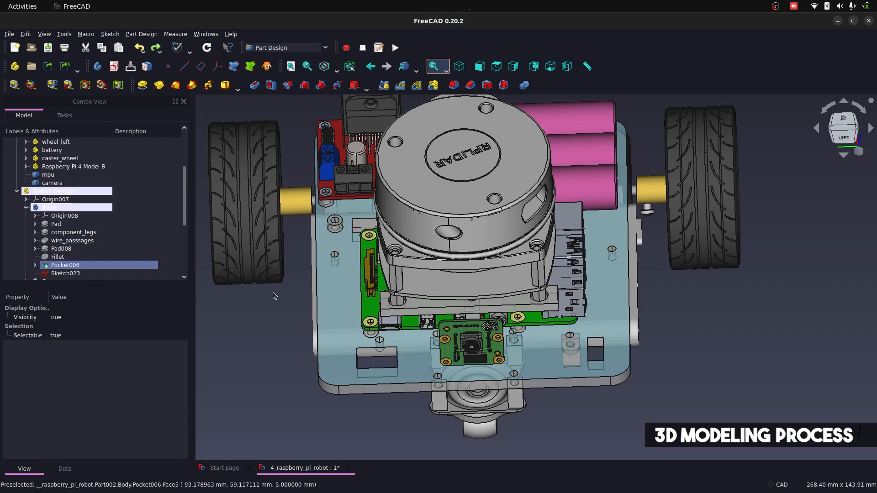
{"action": "left_click", "coordinate": [27, 207]}
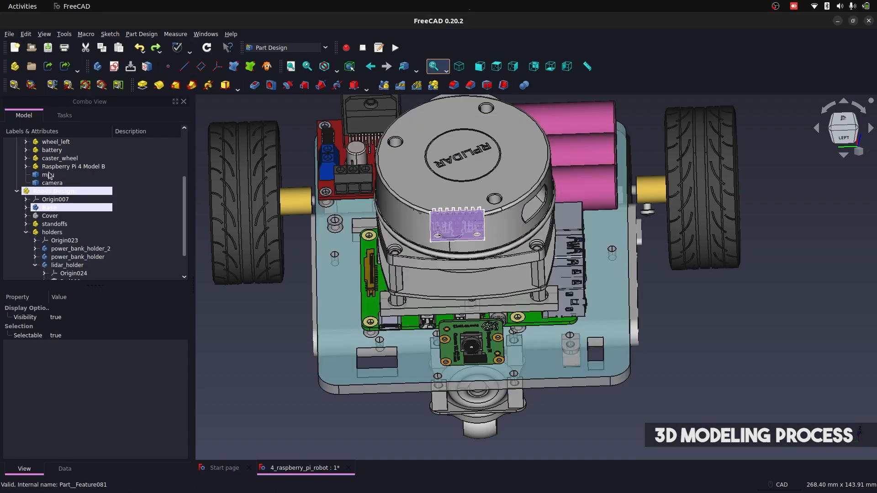
{"action": "scroll", "coordinate": [41, 192], "scroll_direction": "up", "scroll_amount": 3}
{"action": "left_click", "coordinate": [47, 157]}
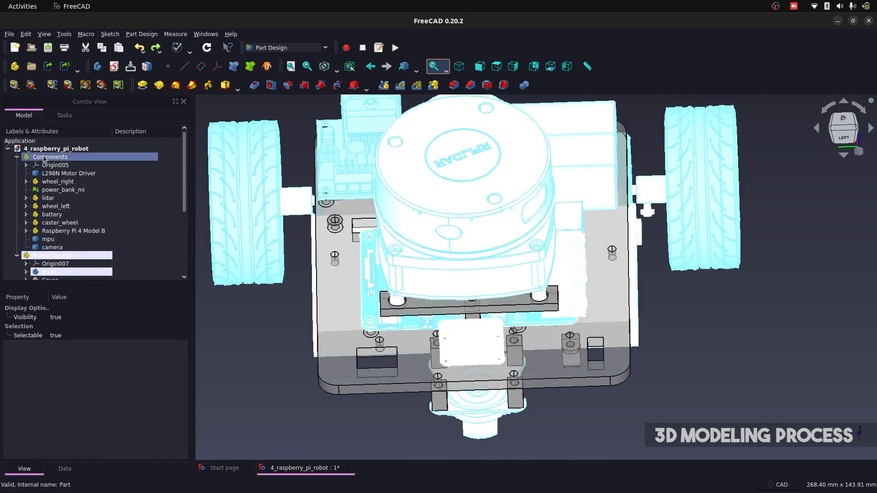
{"action": "key", "text": "space"}
{"action": "left_click", "coordinate": [669, 292]}
{"action": "mouse_move", "coordinate": [668, 293]}
{"action": "middle_mouse_down"}
{"action": "mouse_move", "coordinate": [530, 312]}
{"action": "mouse_move", "coordinate": [532, 254]}
{"action": "mouse_move", "coordinate": [495, 224]}
{"action": "middle_mouse_up"}
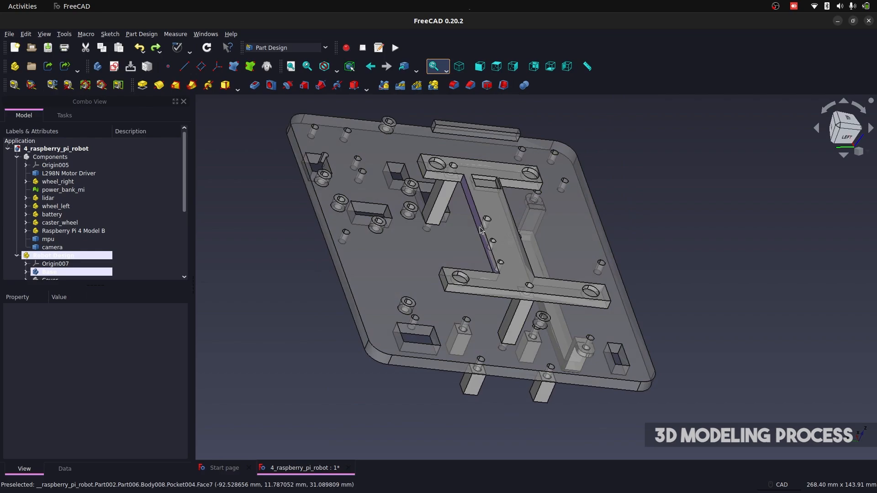
{"action": "left_click", "coordinate": [496, 224]}
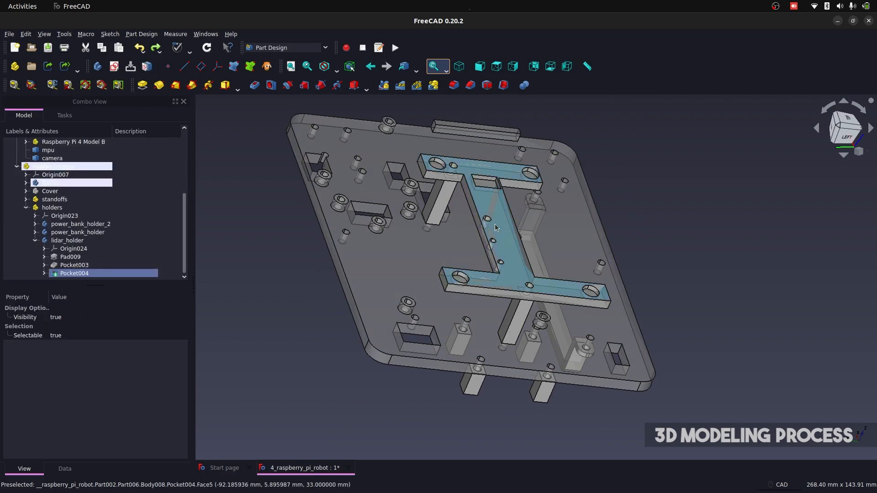
{"action": "middle_click_drag", "start_coordinate": [495, 224], "coordinate": [527, 365]}
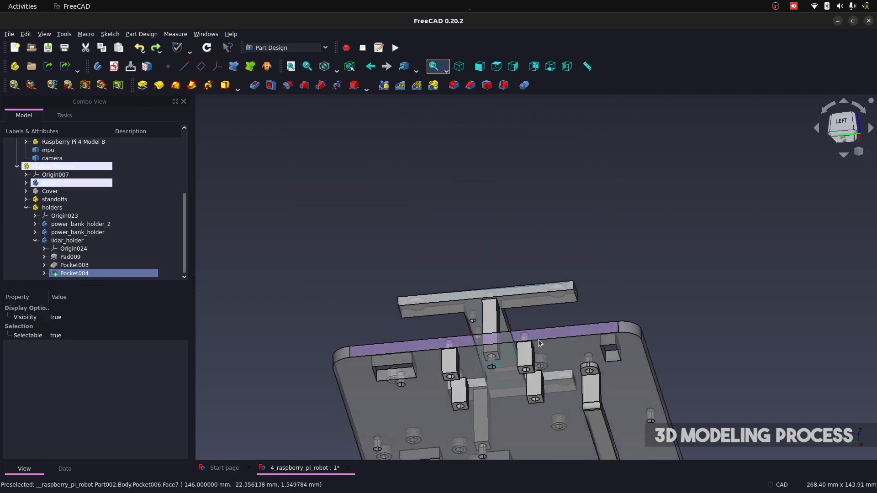
{"action": "middle_click_drag", "start_coordinate": [456, 243], "coordinate": [576, 338]}
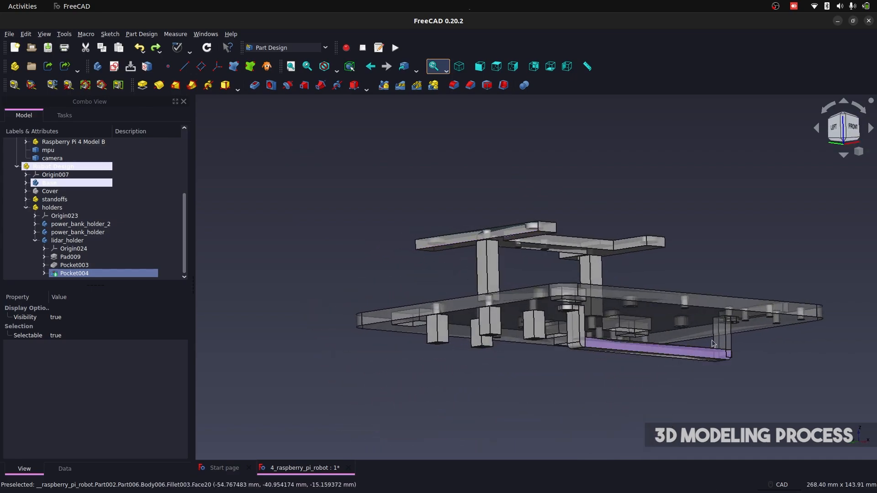
{"action": "middle_click_drag", "start_coordinate": [713, 341], "coordinate": [450, 365]}
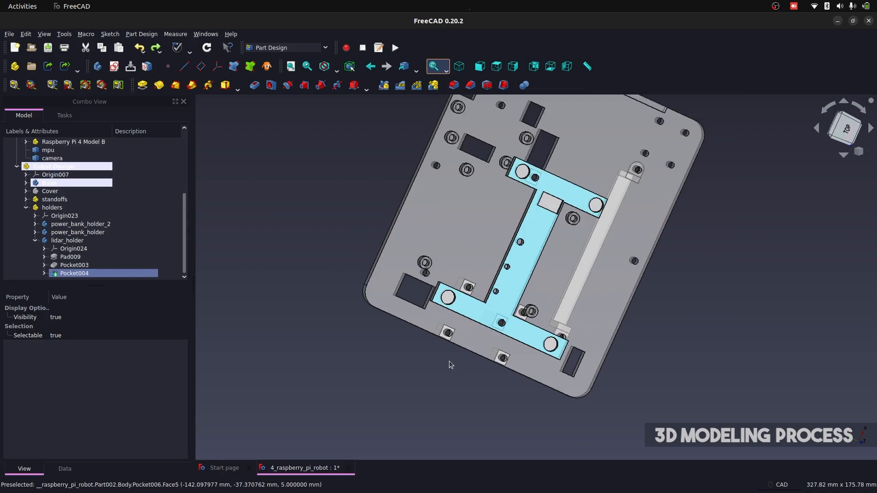
{"action": "key", "text": "2"}
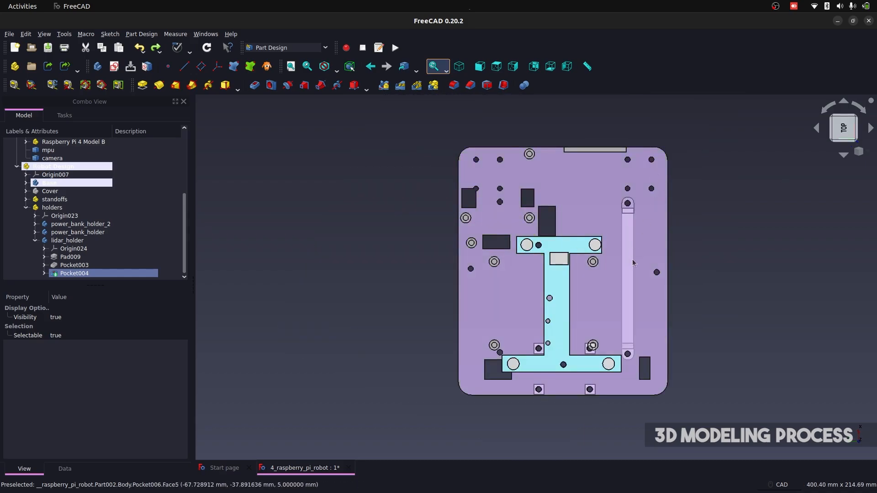
{"action": "scroll", "coordinate": [634, 263], "scroll_direction": "up", "scroll_amount": 3}
{"action": "scroll", "coordinate": [634, 262], "scroll_direction": "down", "scroll_amount": 2}
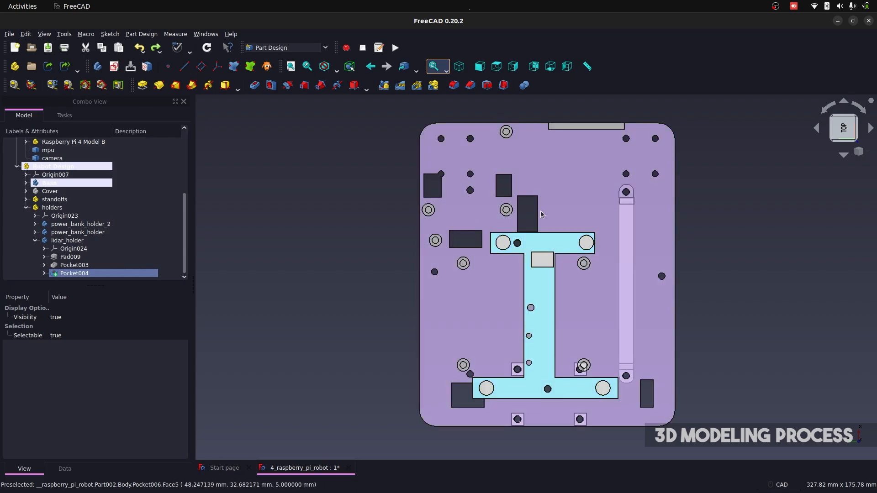
{"action": "mouse_move", "coordinate": [543, 216]}
{"action": "middle_mouse_down"}
{"action": "mouse_move", "coordinate": [550, 237]}
{"action": "mouse_move", "coordinate": [638, 240]}
{"action": "middle_mouse_up"}
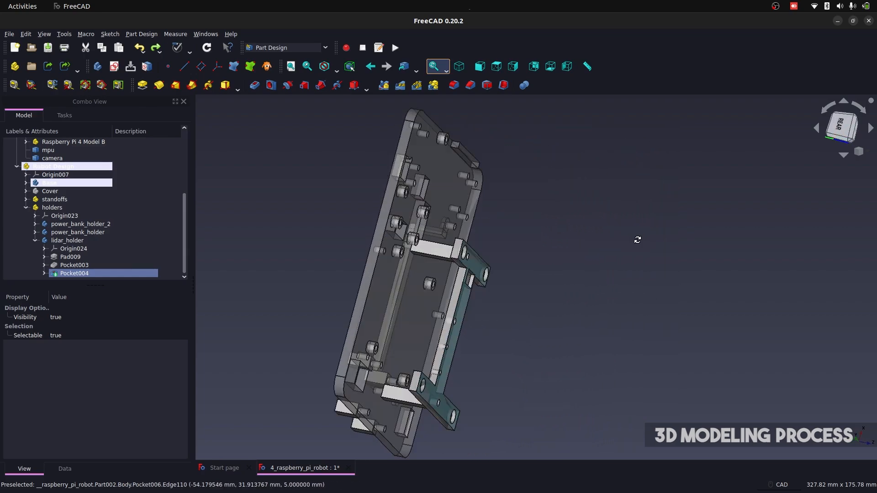
{"action": "key", "text": "2"}
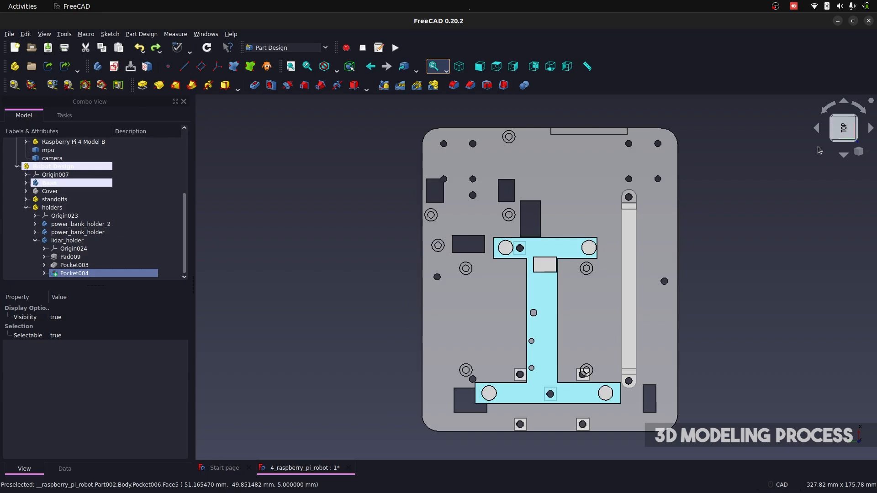
{"action": "scroll", "coordinate": [411, 219], "scroll_direction": "down", "scroll_amount": 2}
{"action": "scroll", "coordinate": [527, 177], "scroll_direction": "up", "scroll_amount": 2}
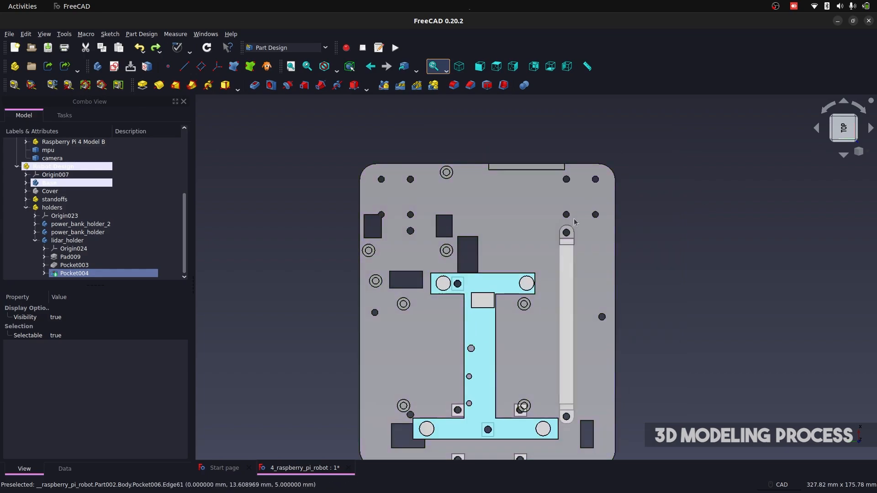
{"action": "scroll", "coordinate": [87, 148], "scroll_direction": "up", "scroll_amount": 4}
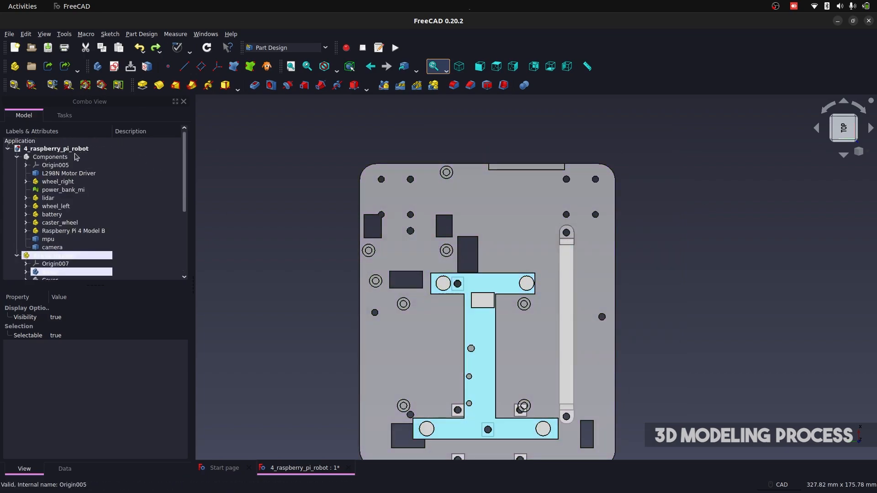
Show the Components group again, then hide the battery, lidar and L298N motor driver
{"action": "left_click", "coordinate": [76, 156]}
{"action": "key", "text": "space"}
{"action": "left_click", "coordinate": [58, 224]}
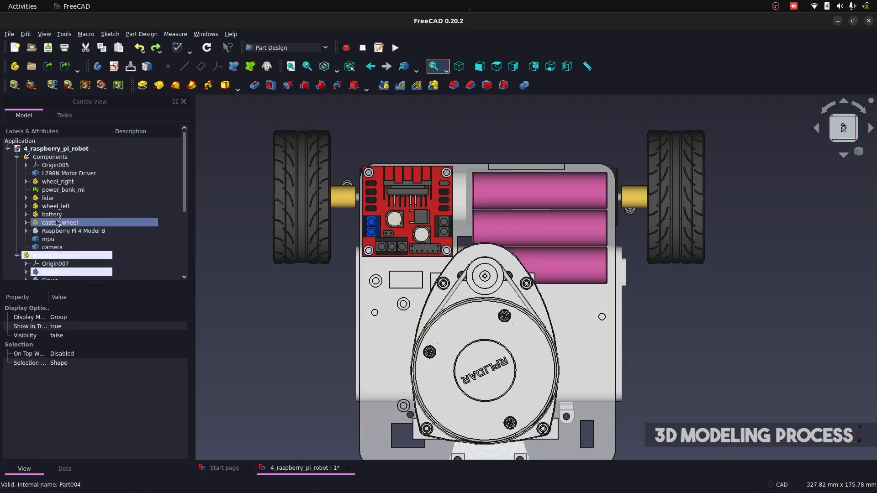
{"action": "left_click", "coordinate": [53, 214]}
{"action": "key", "text": "space"}
{"action": "left_click", "coordinate": [69, 198]}
{"action": "key", "text": "space"}
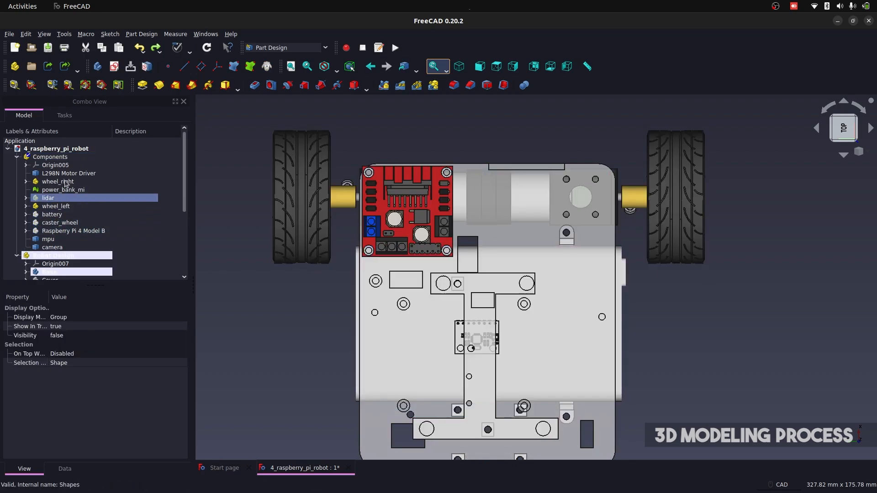
{"action": "left_click", "coordinate": [69, 173]}
{"action": "key", "text": "space"}
{"action": "left_click", "coordinate": [661, 288]}
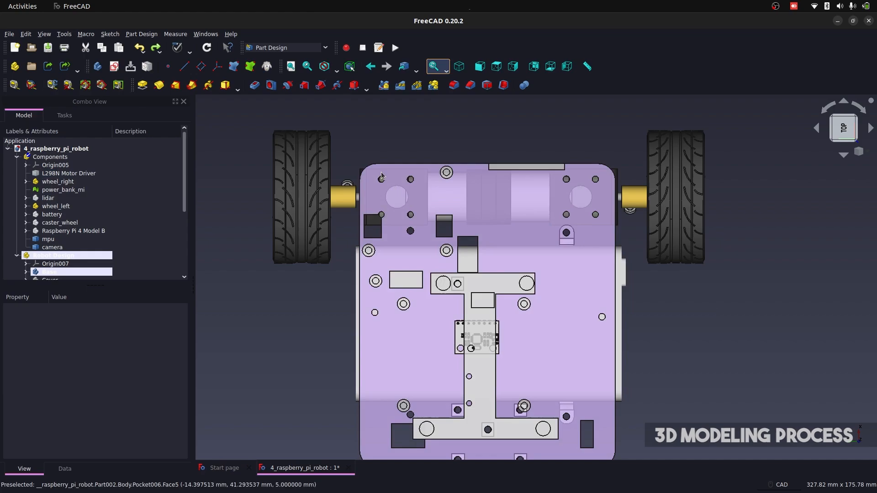
{"action": "scroll", "coordinate": [370, 189], "scroll_direction": "up", "scroll_amount": 3}
{"action": "scroll", "coordinate": [402, 177], "scroll_direction": "up", "scroll_amount": 4}
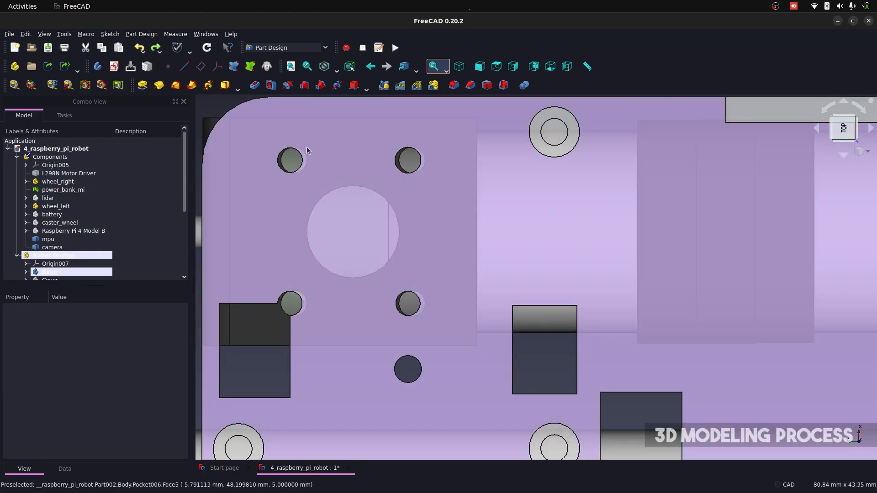
{"action": "scroll", "coordinate": [300, 249], "scroll_direction": "down", "scroll_amount": 5}
{"action": "scroll", "coordinate": [478, 209], "scroll_direction": "up", "scroll_amount": 2}
{"action": "scroll", "coordinate": [478, 209], "scroll_direction": "up", "scroll_amount": 4}
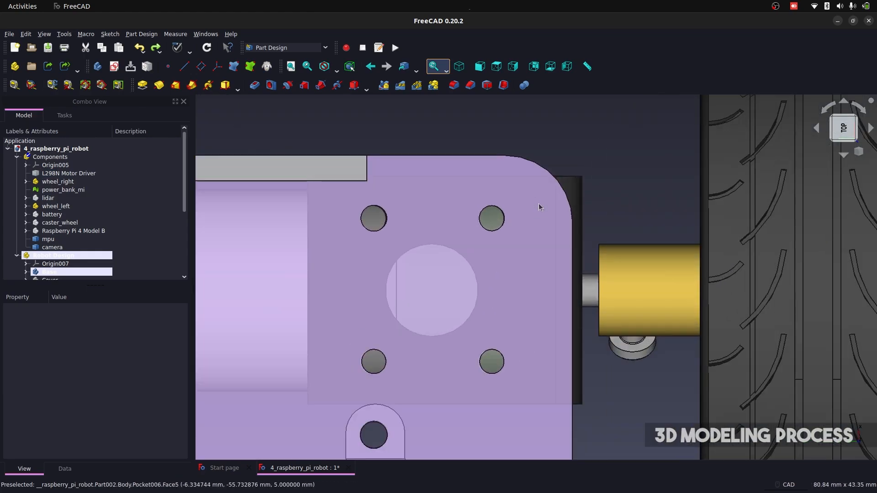
{"action": "scroll", "coordinate": [479, 209], "scroll_direction": "down", "scroll_amount": 5}
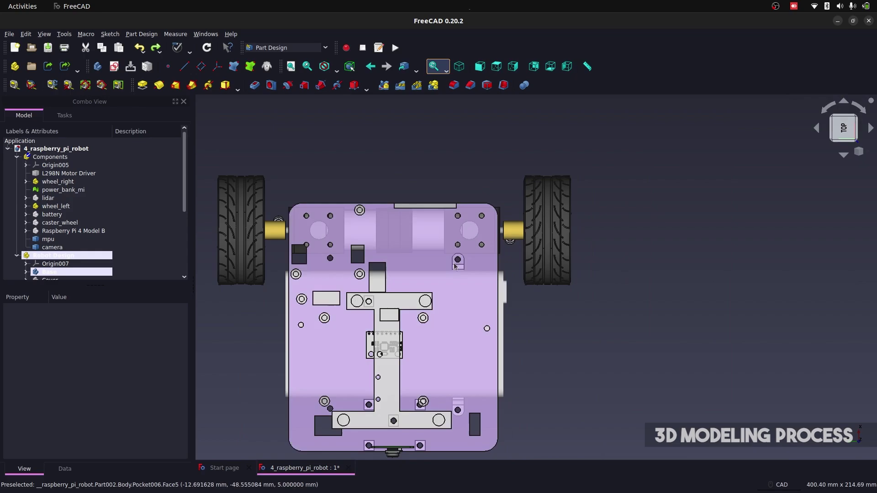
Toggle the lidar and battery visibility, check the Raspberry Pi board over its holder, then hide it
{"action": "left_click", "coordinate": [49, 197]}
{"action": "key", "text": "space"}
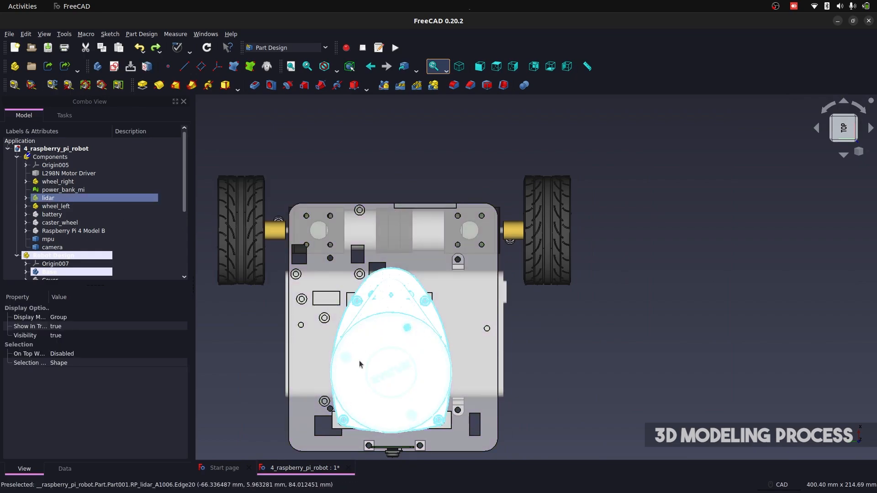
{"action": "key", "text": "space"}
{"action": "left_click", "coordinate": [52, 214]}
{"action": "key", "text": "space"}
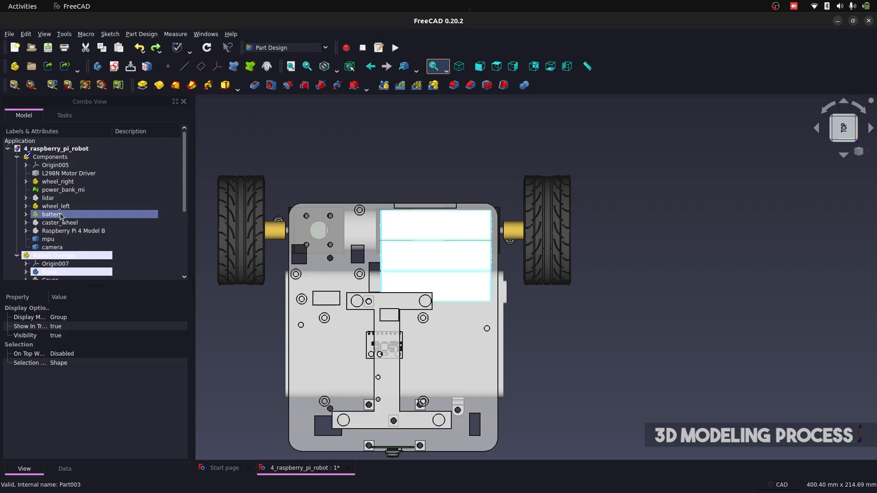
{"action": "key", "text": "space"}
{"action": "left_click", "coordinate": [60, 231]}
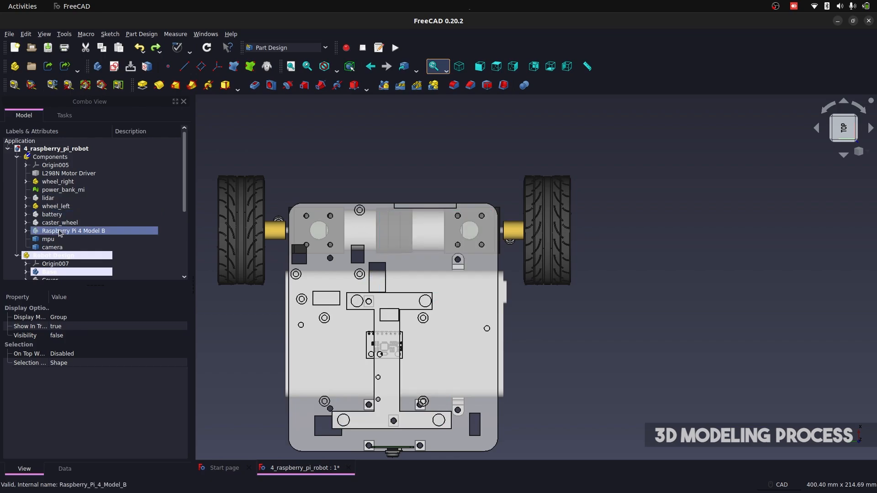
{"action": "key", "text": "space"}
{"action": "scroll", "coordinate": [413, 371], "scroll_direction": "down", "scroll_amount": 1}
{"action": "left_click", "coordinate": [601, 371]}
{"action": "scroll", "coordinate": [412, 308], "scroll_direction": "up", "scroll_amount": 5}
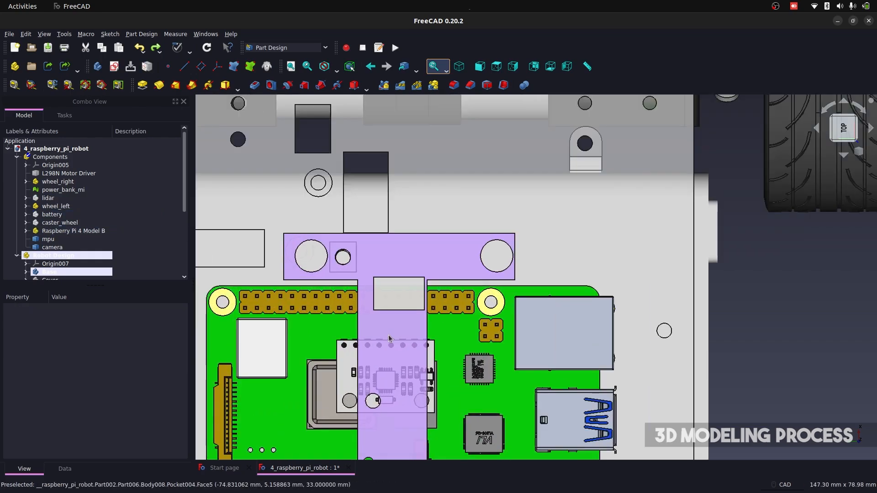
{"action": "scroll", "coordinate": [514, 295], "scroll_direction": "up", "scroll_amount": 2}
{"action": "left_click", "coordinate": [64, 231]}
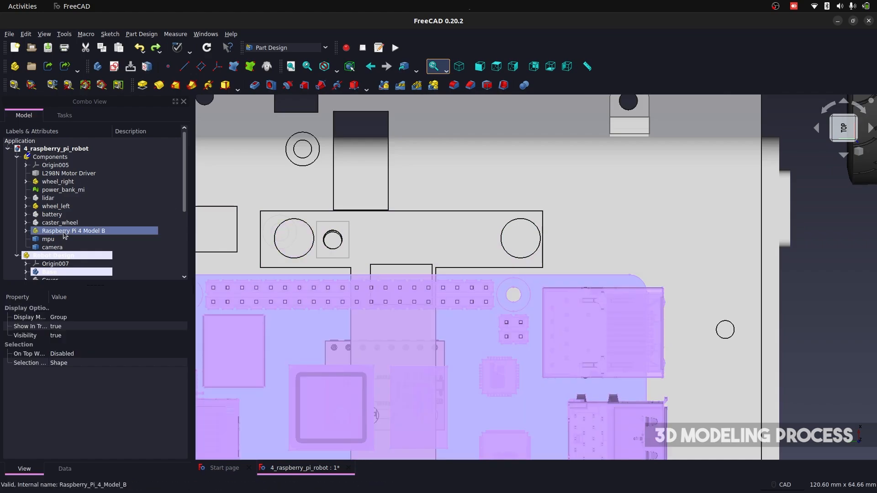
{"action": "key", "text": "space"}
{"action": "scroll", "coordinate": [575, 286], "scroll_direction": "down", "scroll_amount": 1}
{"action": "scroll", "coordinate": [575, 286], "scroll_direction": "down", "scroll_amount": 3}
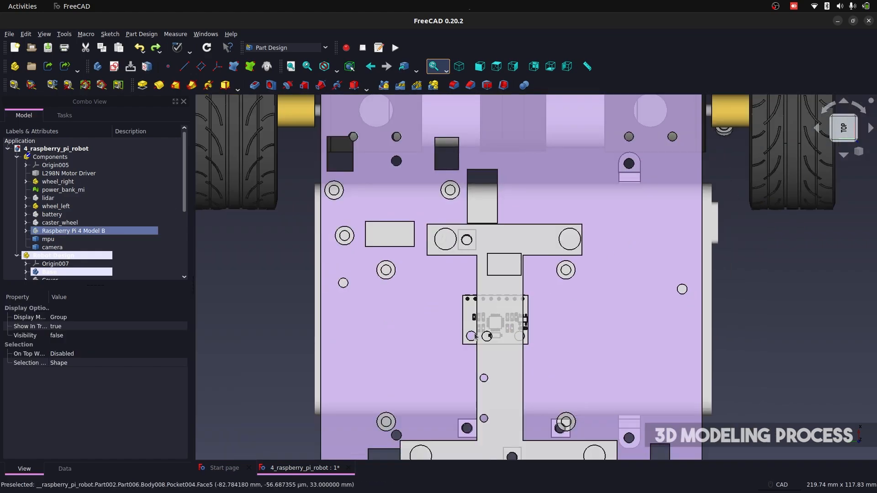
Show the Raspberry Pi 4 Model B again and inspect how it seats in its chassis holder
{"action": "mouse_move", "coordinate": [575, 286]}
{"action": "middle_mouse_down"}
{"action": "mouse_move", "coordinate": [549, 276]}
{"action": "mouse_move", "coordinate": [404, 340]}
{"action": "middle_mouse_up"}
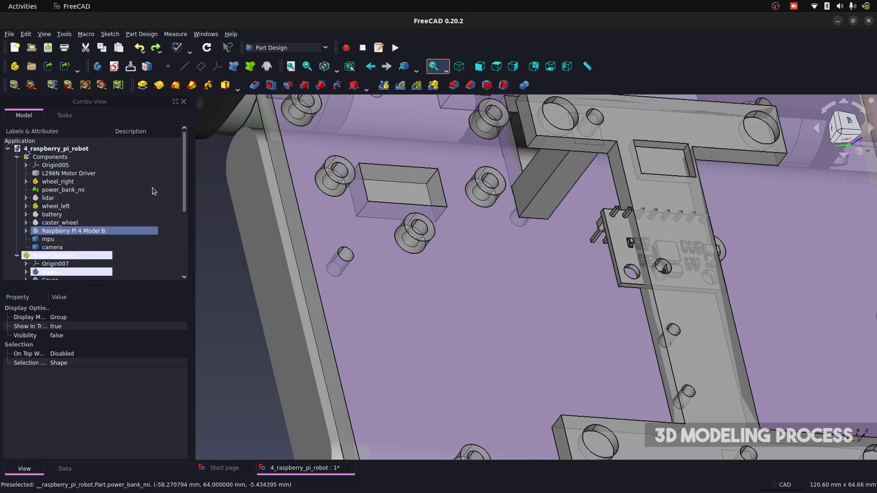
{"action": "scroll", "coordinate": [423, 241], "scroll_direction": "down", "scroll_amount": 2}
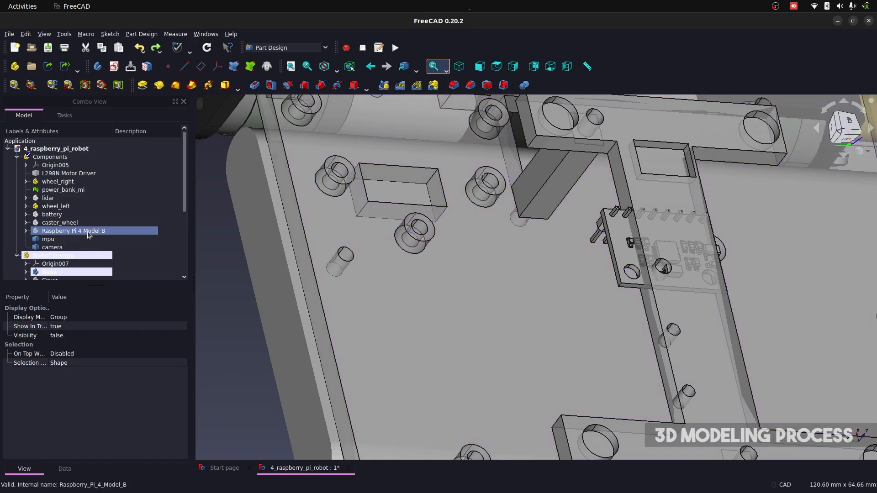
{"action": "key", "text": "space"}
{"action": "scroll", "coordinate": [442, 300], "scroll_direction": "up", "scroll_amount": 3}
{"action": "mouse_move", "coordinate": [442, 299]}
{"action": "middle_mouse_down"}
{"action": "mouse_move", "coordinate": [466, 270]}
{"action": "mouse_move", "coordinate": [479, 323]}
{"action": "middle_mouse_up"}
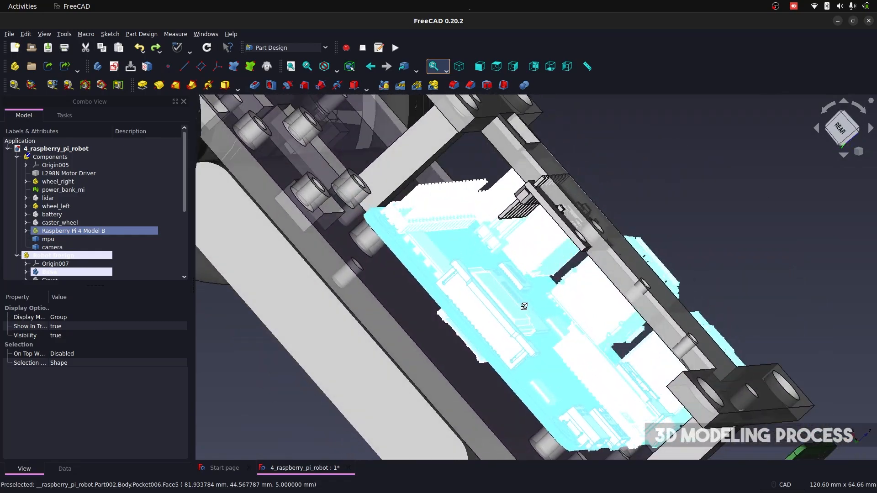
{"action": "scroll", "coordinate": [463, 362], "scroll_direction": "up", "scroll_amount": 3}
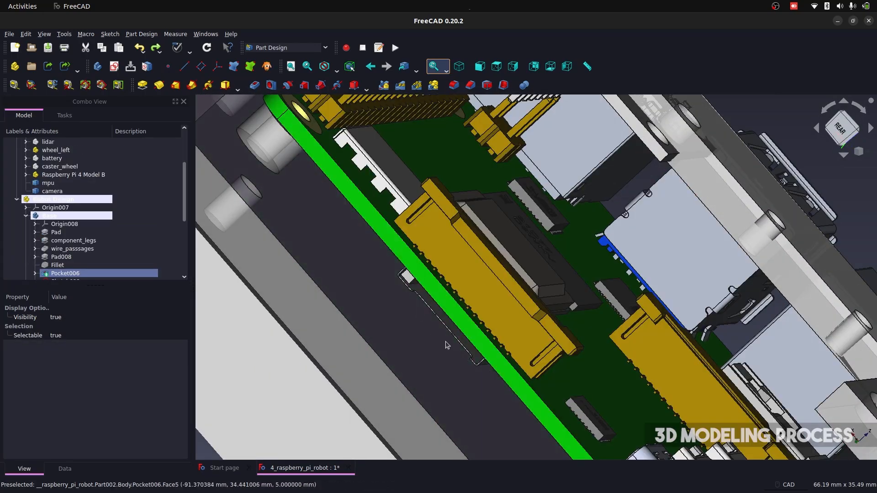
{"action": "scroll", "coordinate": [446, 341], "scroll_direction": "down", "scroll_amount": 5}
{"action": "left_click", "coordinate": [505, 357]}
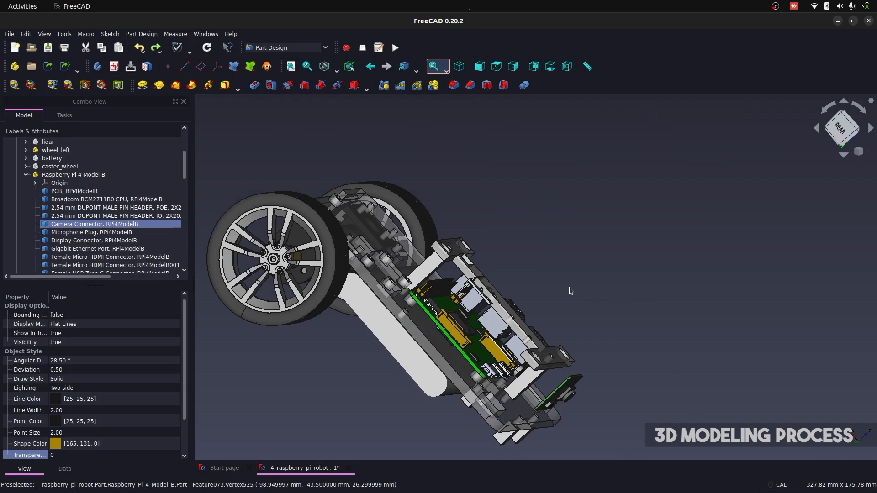
{"action": "left_click", "coordinate": [544, 270]}
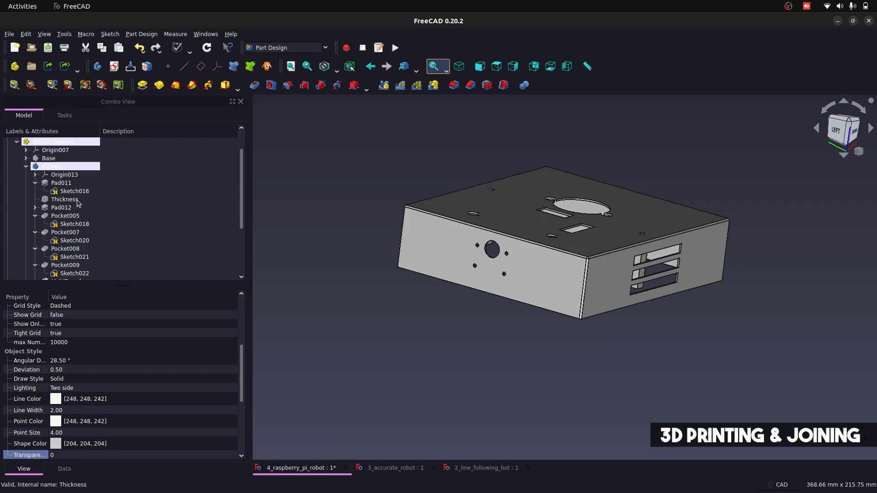
Export the Cover part as an STL file into the P#4_rpi_bot print folder
{"action": "left_click", "coordinate": [32, 169]}
{"action": "left_click", "coordinate": [455, 335]}
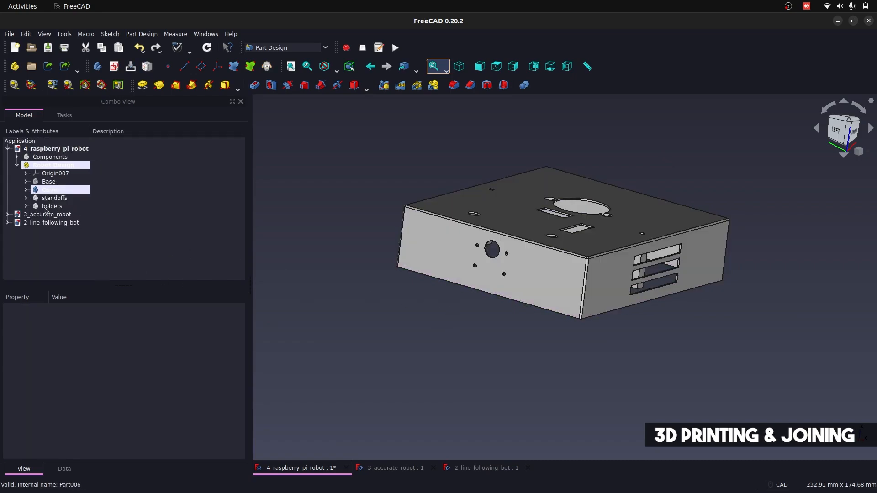
{"action": "left_click", "coordinate": [69, 191]}
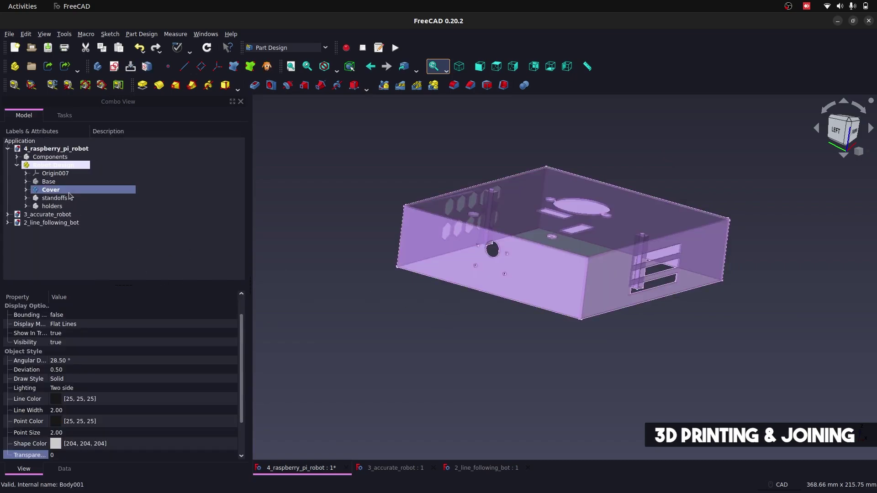
{"action": "left_click", "coordinate": [10, 34]}
{"action": "left_click", "coordinate": [38, 163]}
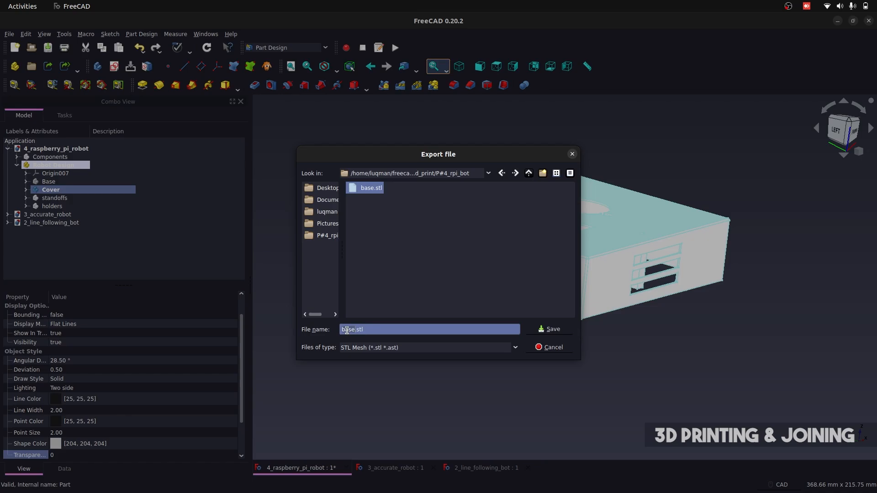
{"action": "key", "text": "Return"}
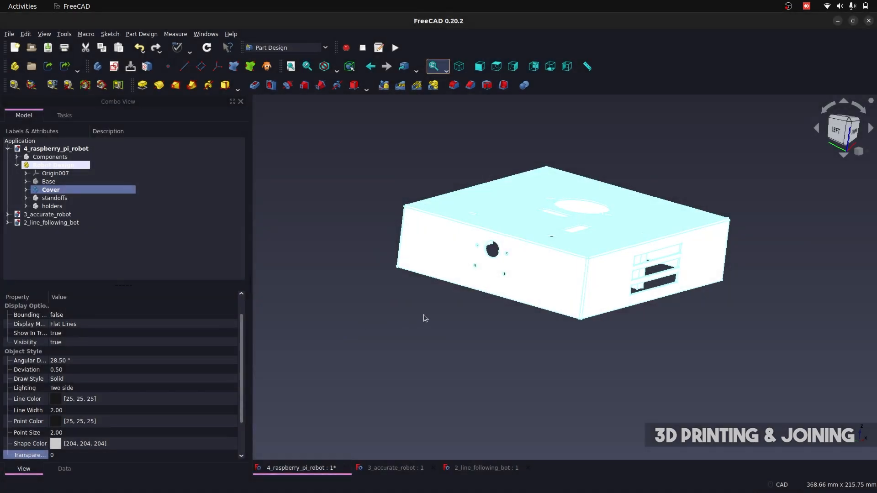
Export the standoffs group as an STL file into the same print folder
{"action": "left_click", "coordinate": [424, 318]}
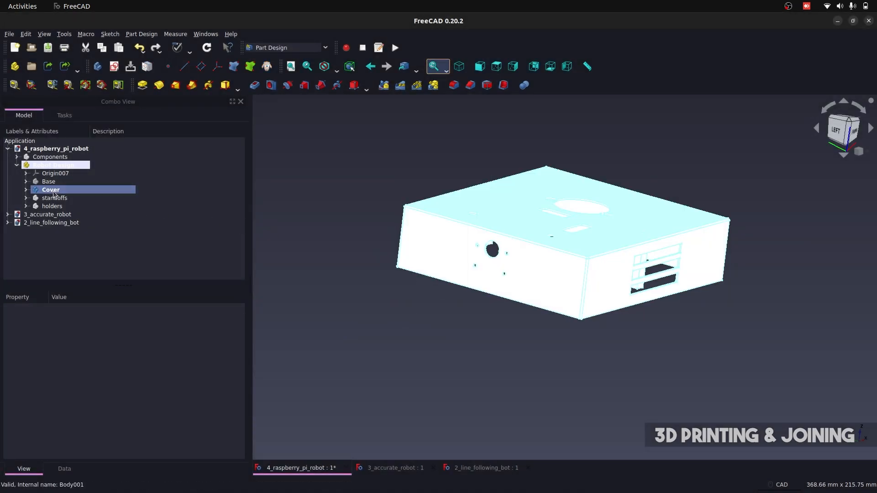
{"action": "left_click", "coordinate": [55, 199]}
{"action": "left_click", "coordinate": [9, 33]}
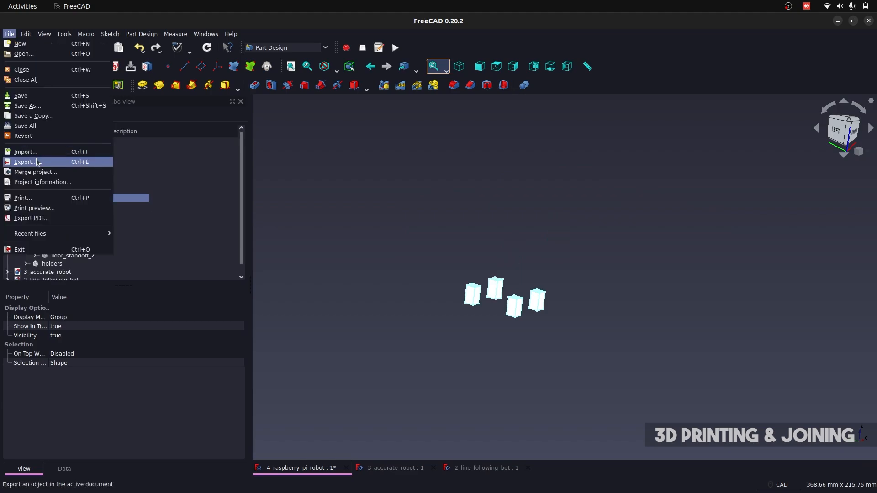
{"action": "left_click", "coordinate": [27, 160]}
{"action": "key", "text": "Return"}
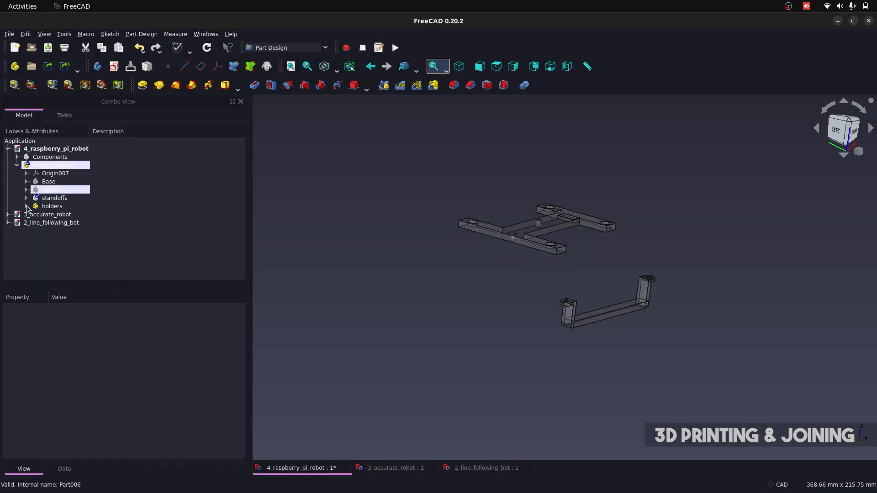
Drag all six exported STL files from the folder onto the Ender-3 build plate in Cura
{"action": "left_click", "coordinate": [570, 474]}
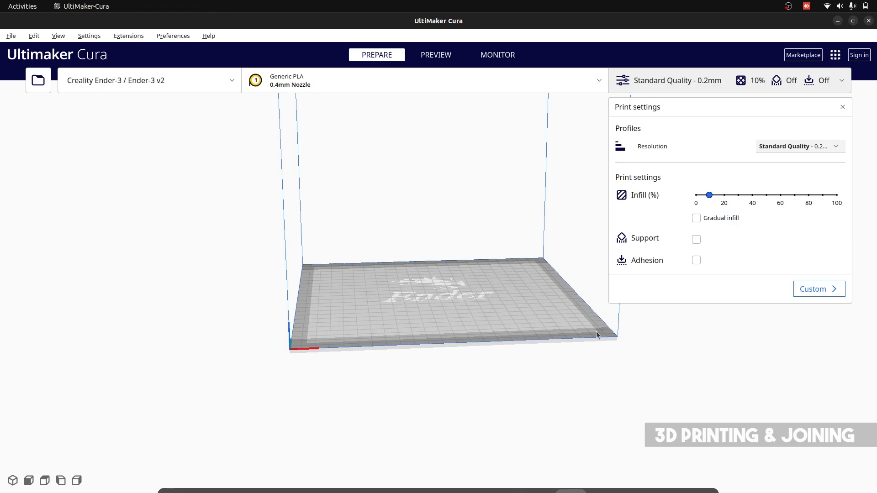
{"action": "left_click", "coordinate": [208, 474]}
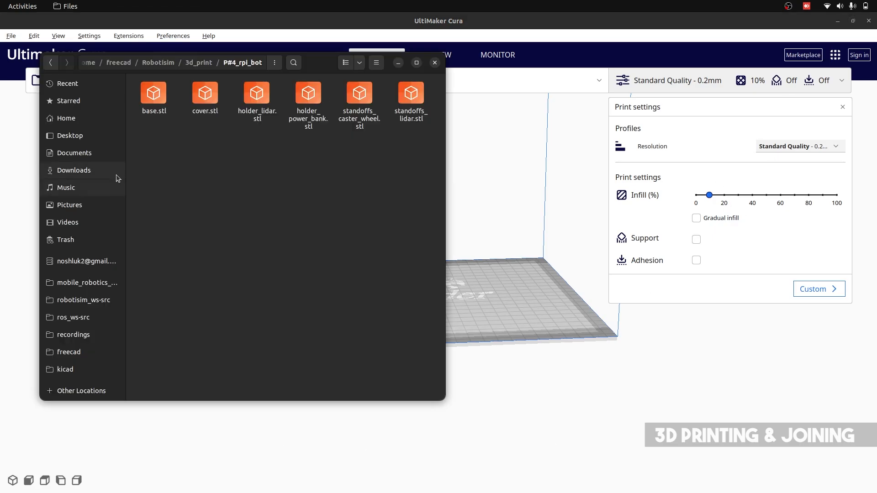
{"action": "key", "text": "ctrl+a"}
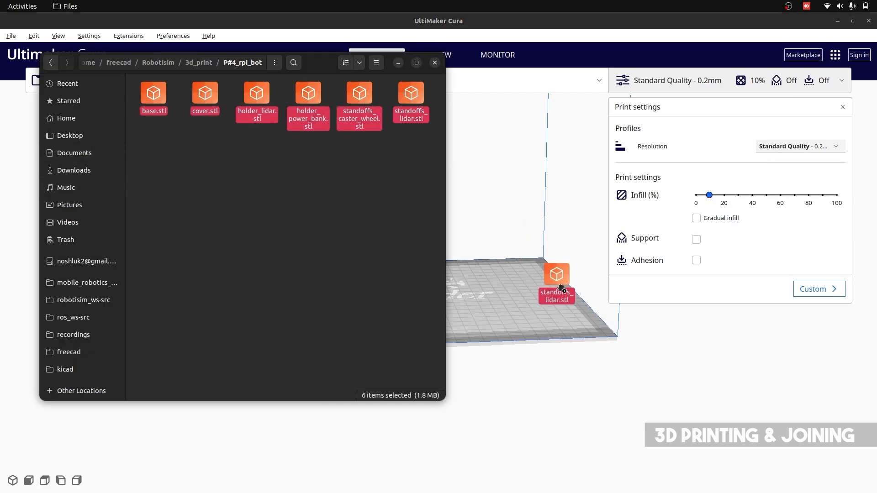
{"action": "left_click_drag", "start_coordinate": [568, 329], "coordinate": [603, 338]}
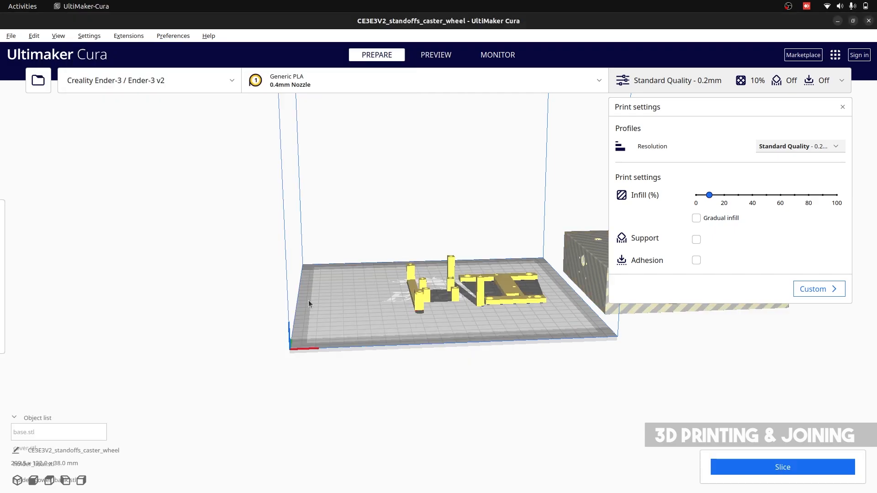